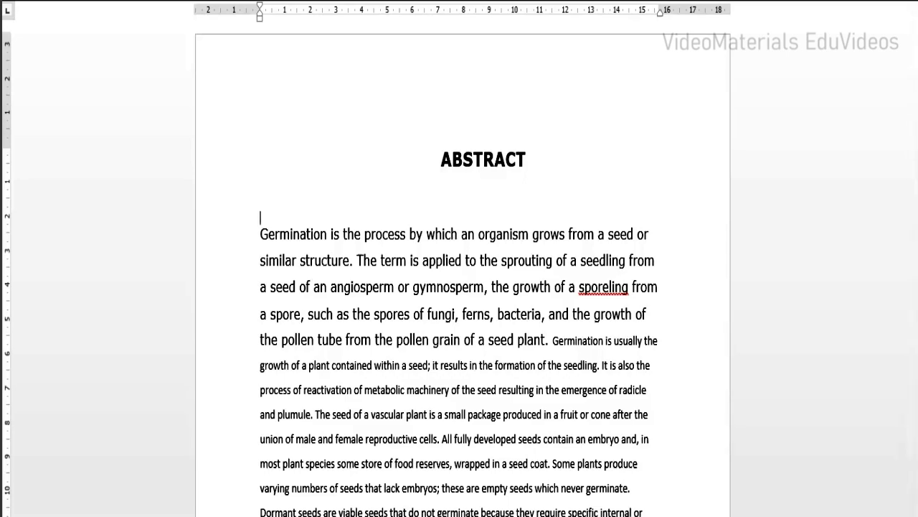
# Step: Open the document's custom page margin settings
pyautogui.hotkey('alt', 'p')
pyautogui.press('m')
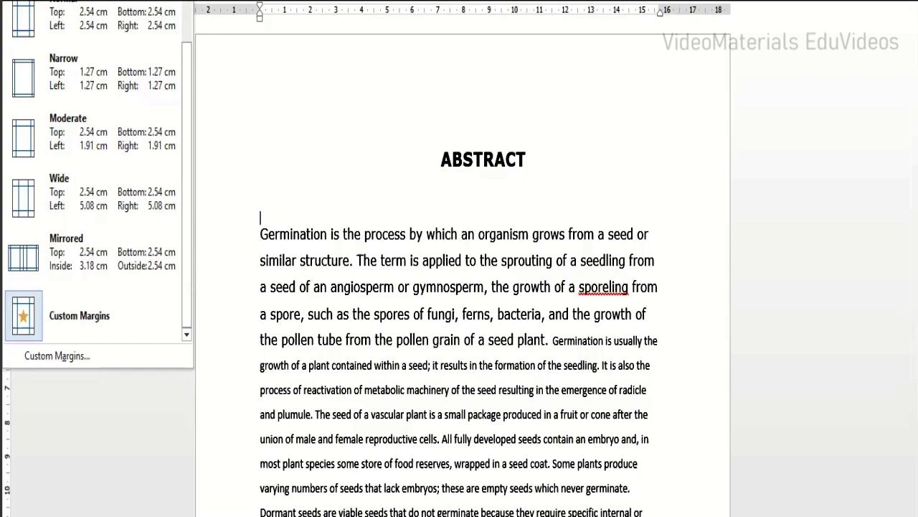
pyautogui.click(37, 359)
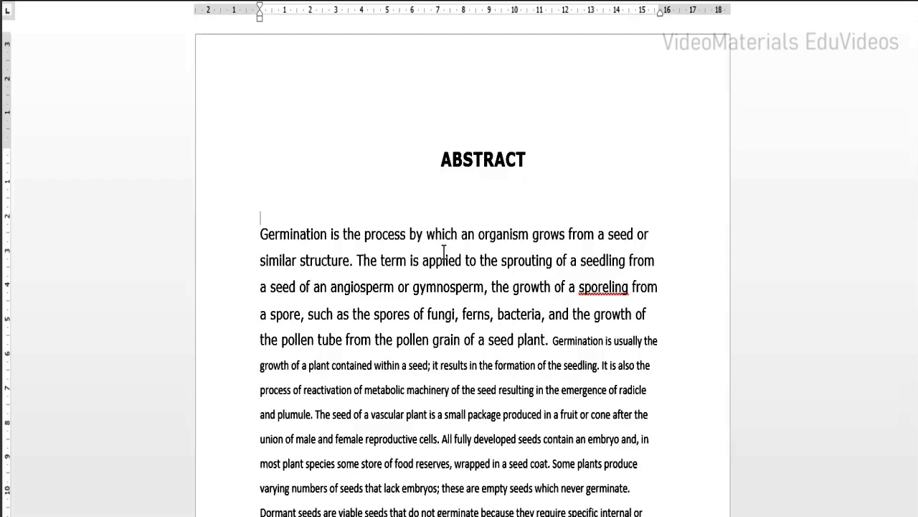
# Step: Delete the empty lines between the ABSTRACT heading and the body paragraph
pyautogui.click(485, 181)
pyautogui.moveTo(484, 182); pyautogui.dragTo(485, 213)
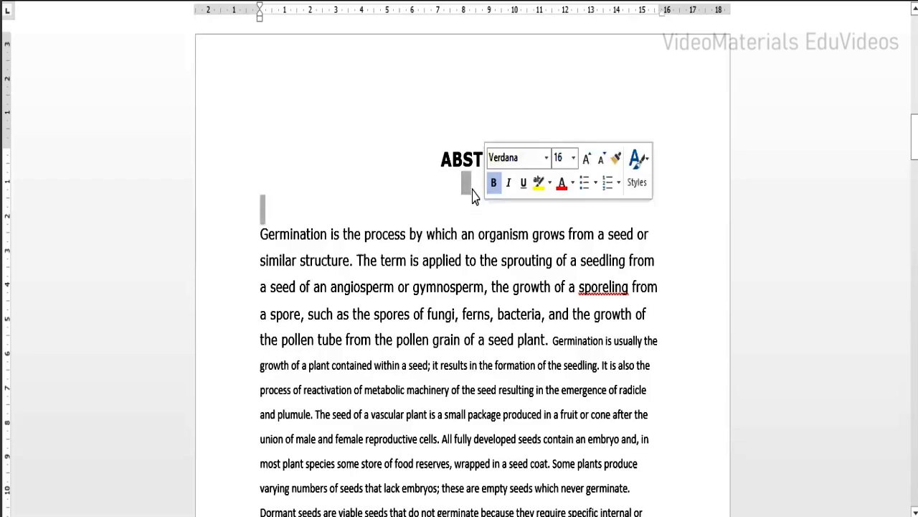
pyautogui.click(473, 186)
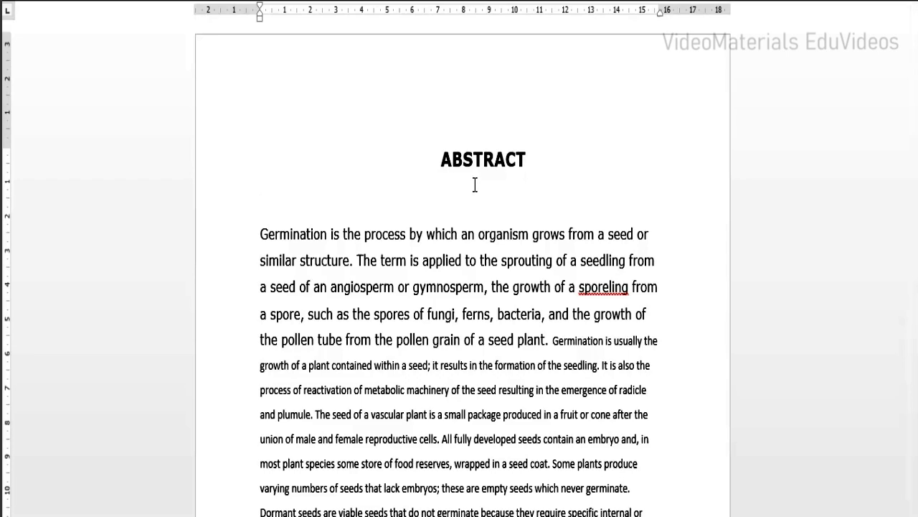
pyautogui.press('Down')
pyautogui.click(495, 160)
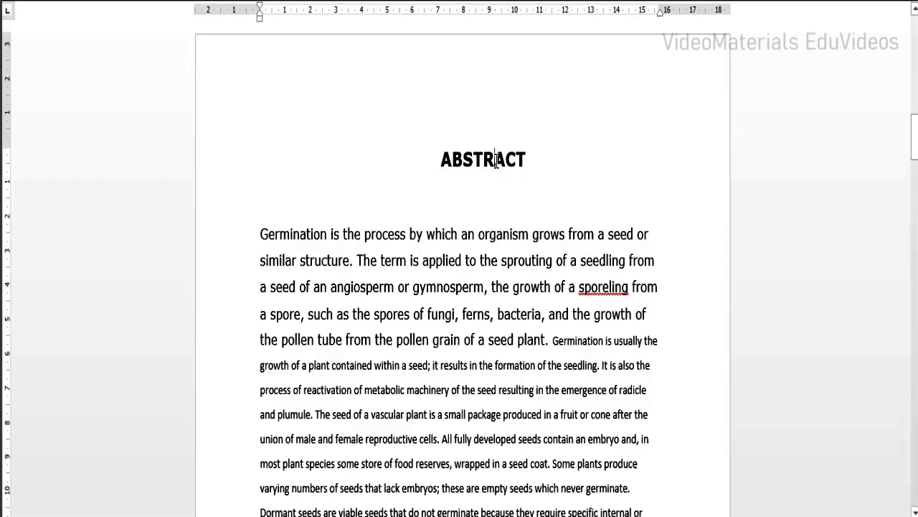
pyautogui.click(478, 236)
pyautogui.press('Up')
pyautogui.press('Up')
pyautogui.press('Up')
pyautogui.press('End')
pyautogui.press('Delete')
pyautogui.press('Delete')
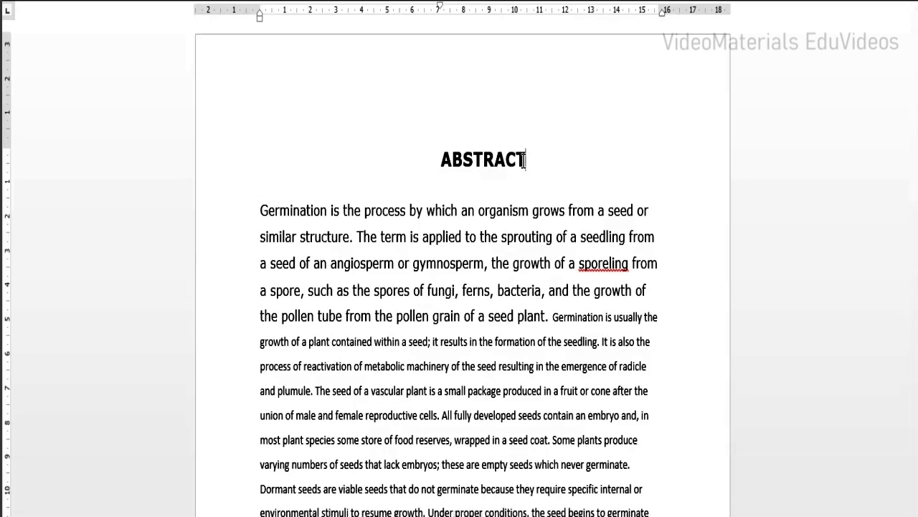
pyautogui.moveTo(523, 159)
pyautogui.mouseDown()
pyautogui.moveTo(451, 159)
pyautogui.moveTo(523, 166)
pyautogui.mouseUp()
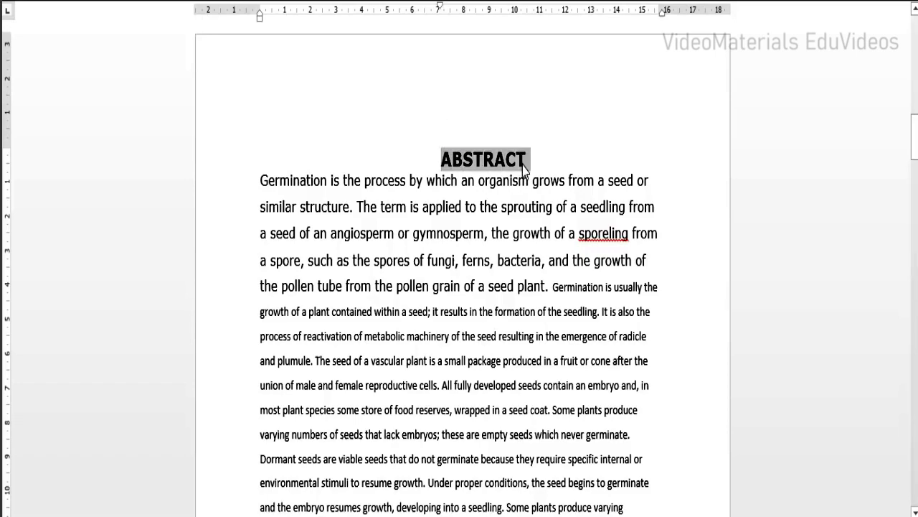
pyautogui.click(529, 167)
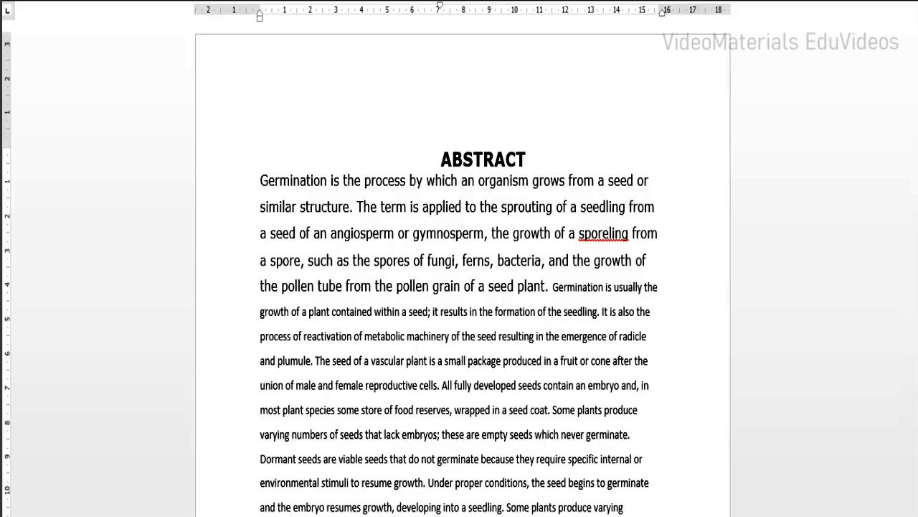
# Step: Set the ABSTRACT heading's line spacing to 1.5 lines and its spacing after to 10 pt
pyautogui.hotkey('alt', 'h')
pyautogui.press('k')
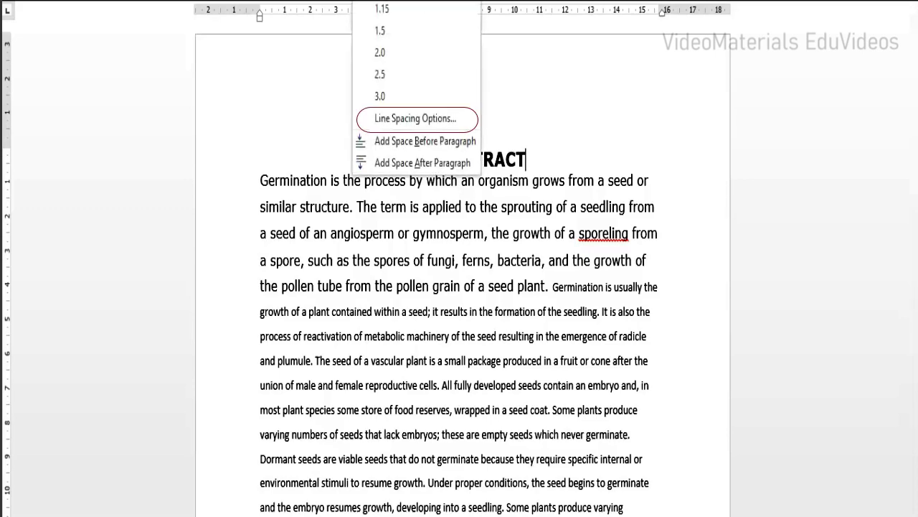
pyautogui.click(407, 128)
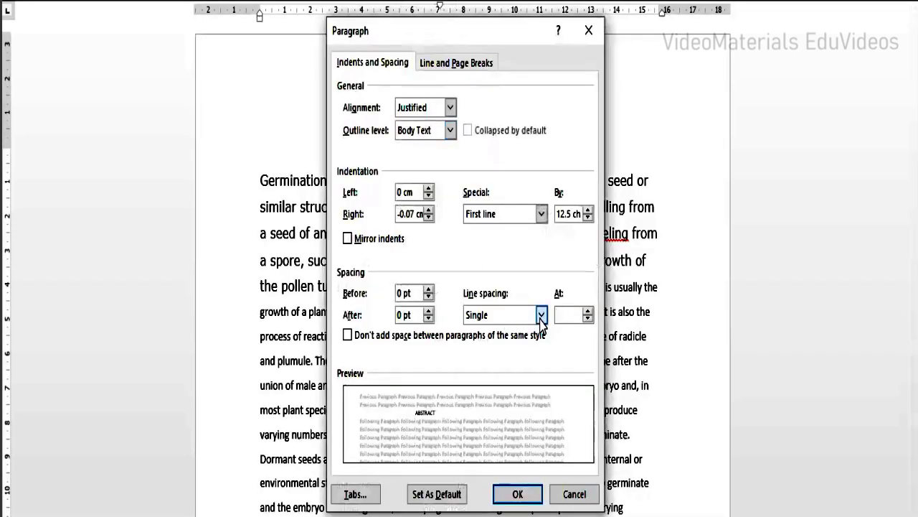
pyautogui.click(541, 316)
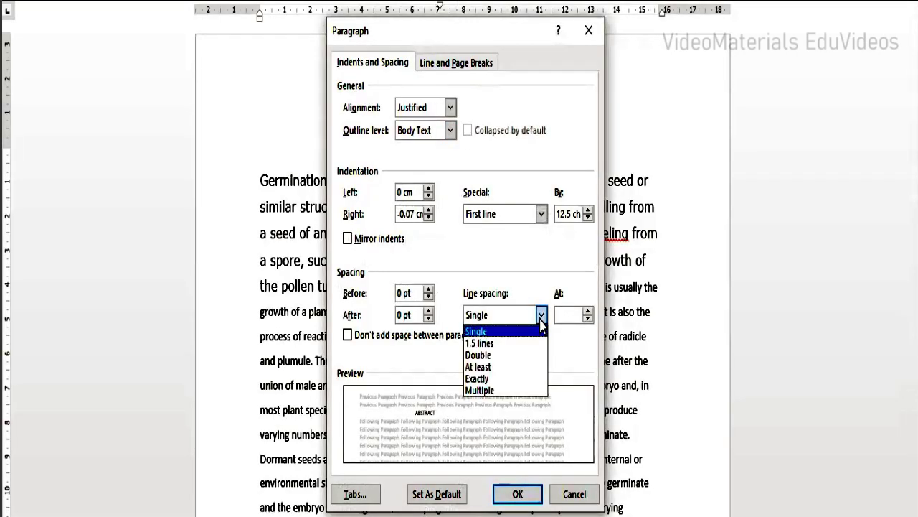
pyautogui.click(501, 345)
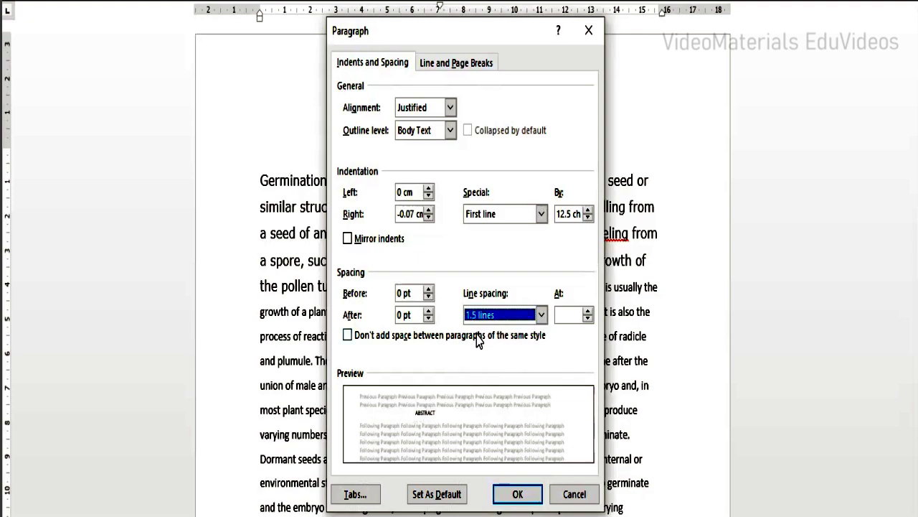
pyautogui.click(400, 315)
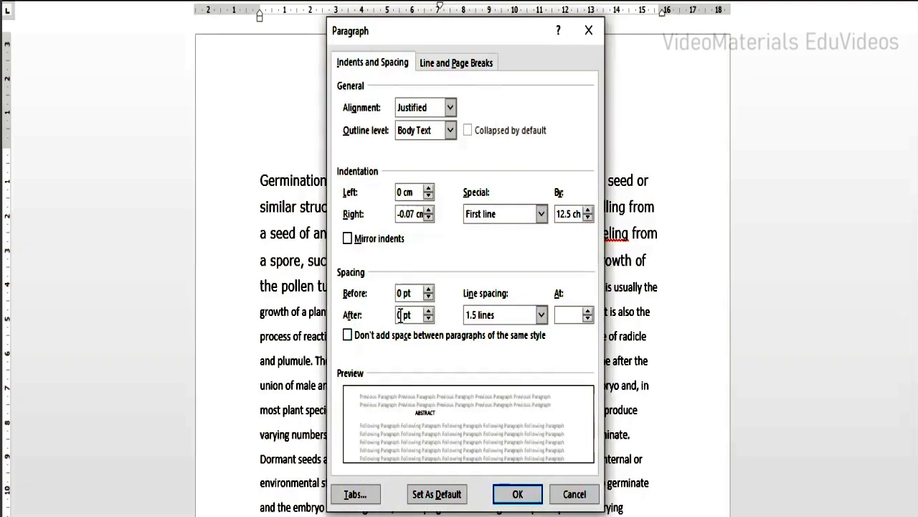
pyautogui.write('10')
pyautogui.press('Delete')
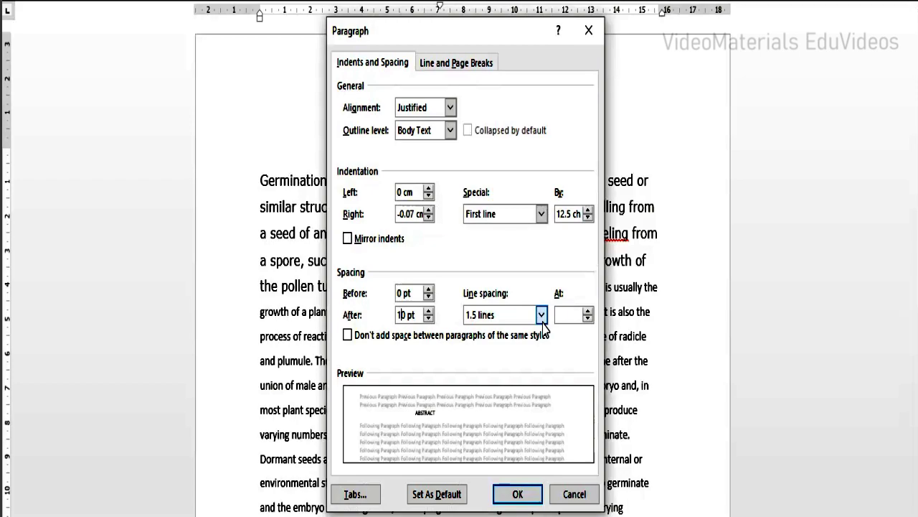
pyautogui.click(518, 494)
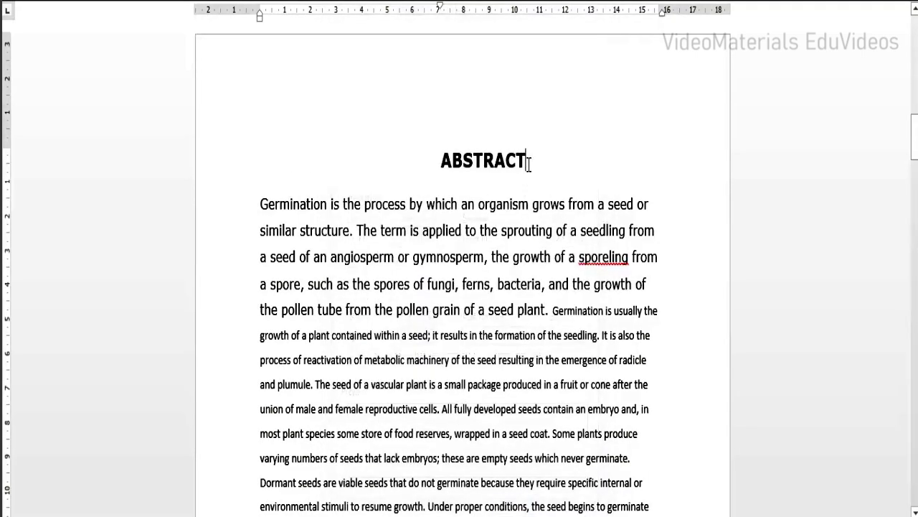
# Step: Undo the combined paragraph spacing change on the ABSTRACT heading
pyautogui.press('Down')
pyautogui.press('Up')
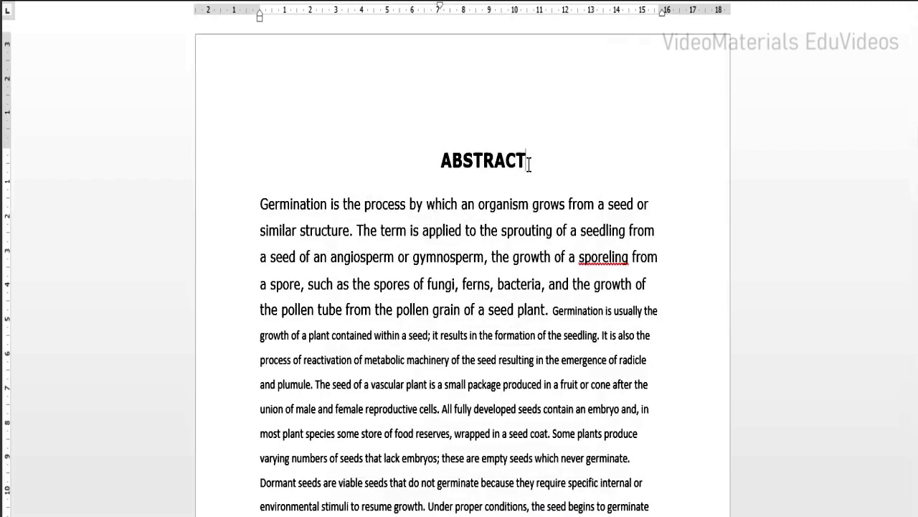
pyautogui.press('Delete')
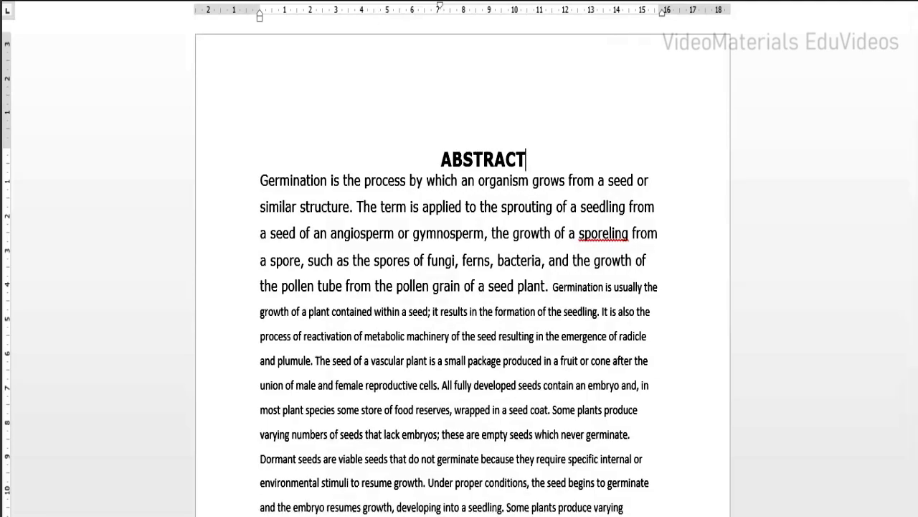
# Step: Set the line spacing of the ABSTRACT heading to 1.5 lines
pyautogui.click(366, 2)
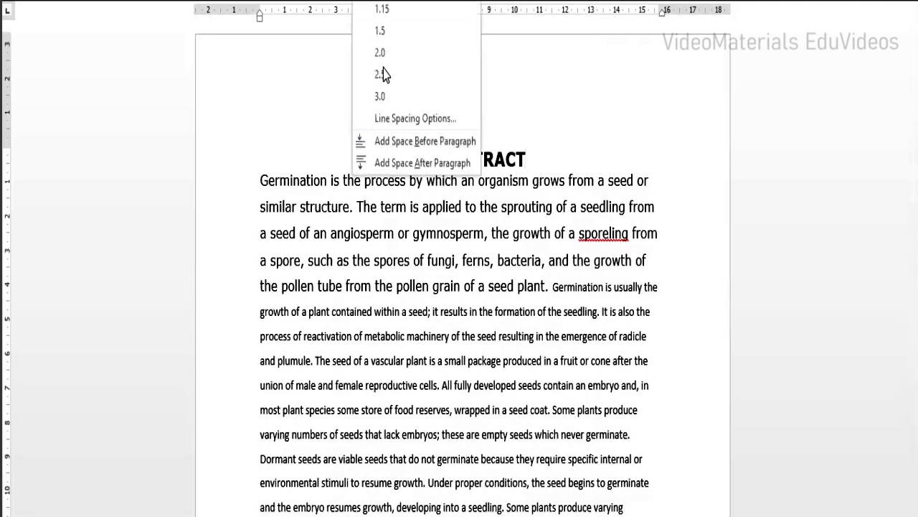
pyautogui.click(383, 118)
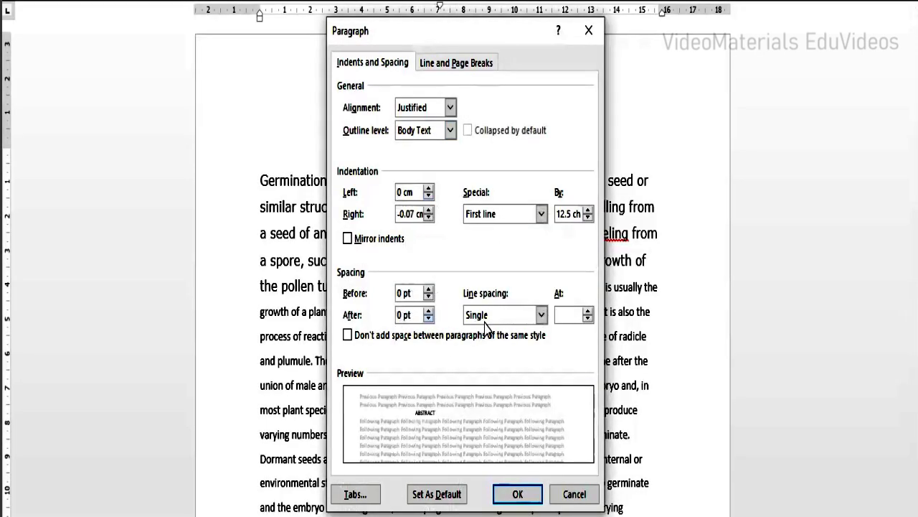
pyautogui.click(542, 314)
pyautogui.click(502, 337)
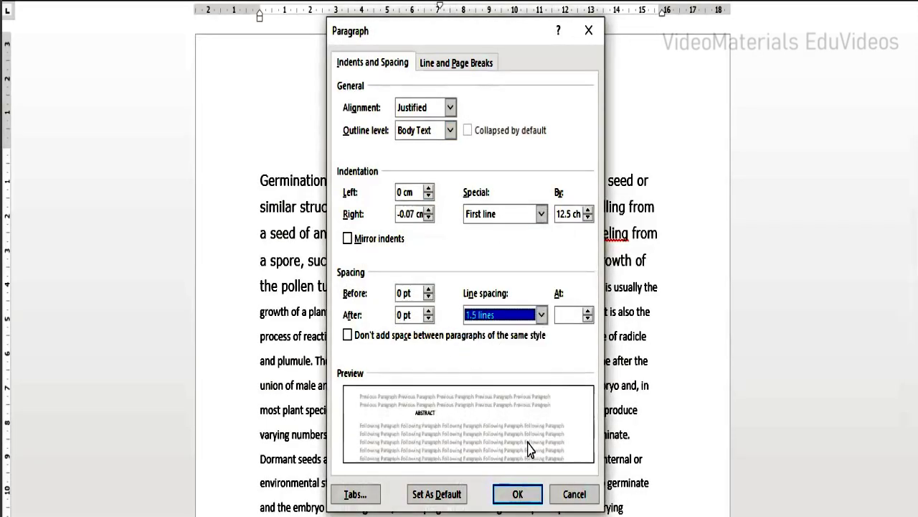
pyautogui.click(515, 495)
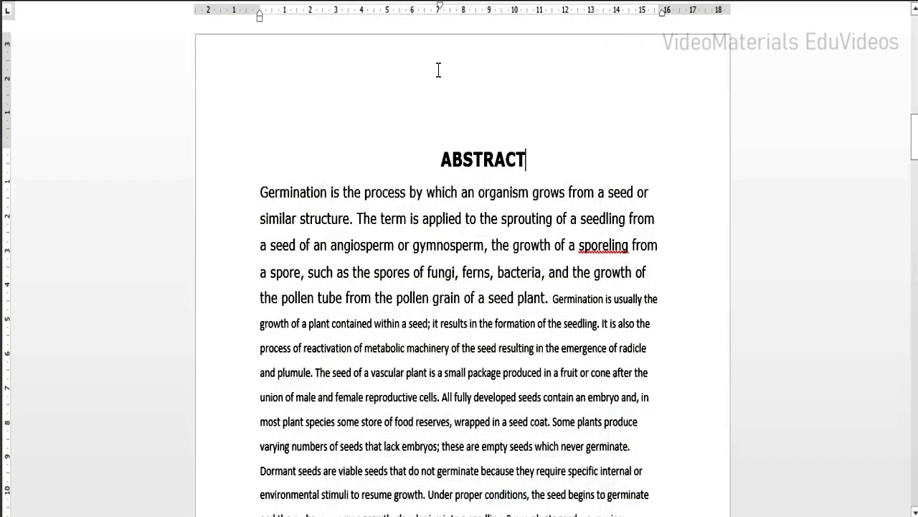
# Step: Set the spacing after the ABSTRACT heading to 10 pt
pyautogui.click(362, 2)
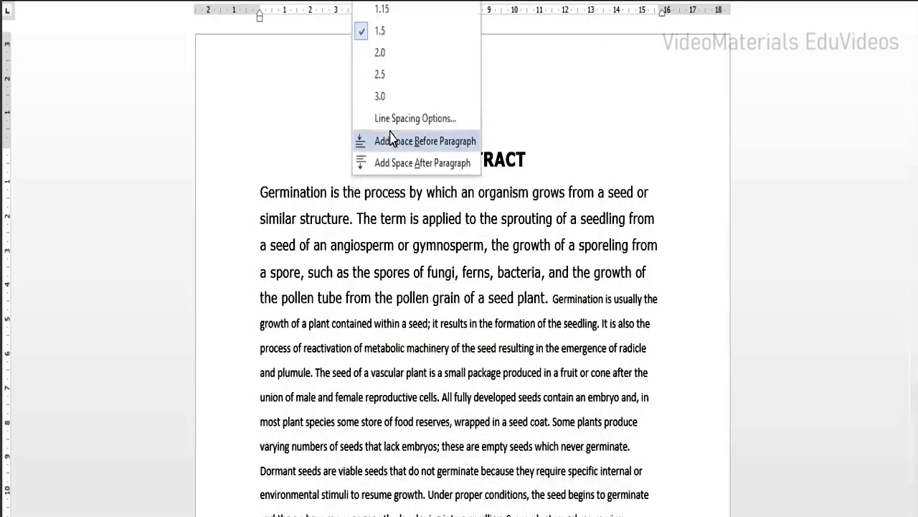
pyautogui.click(383, 119)
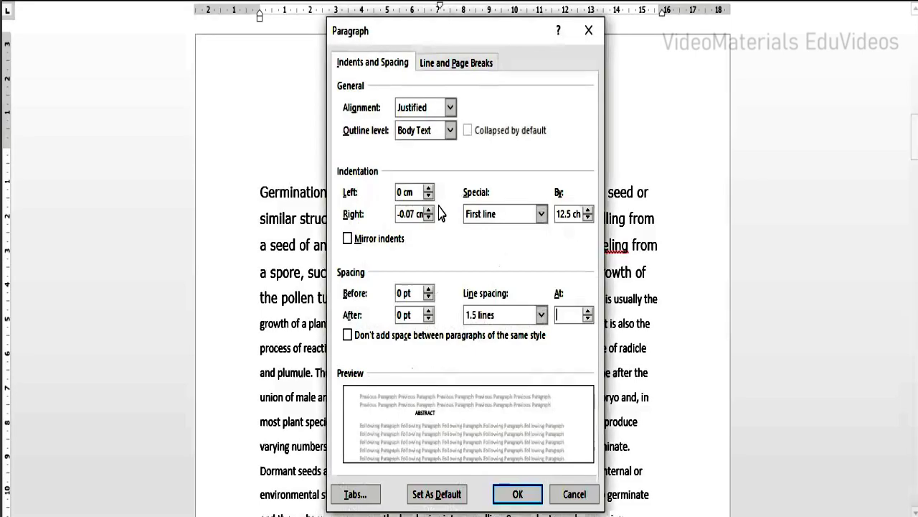
pyautogui.click(399, 316)
pyautogui.write('1')
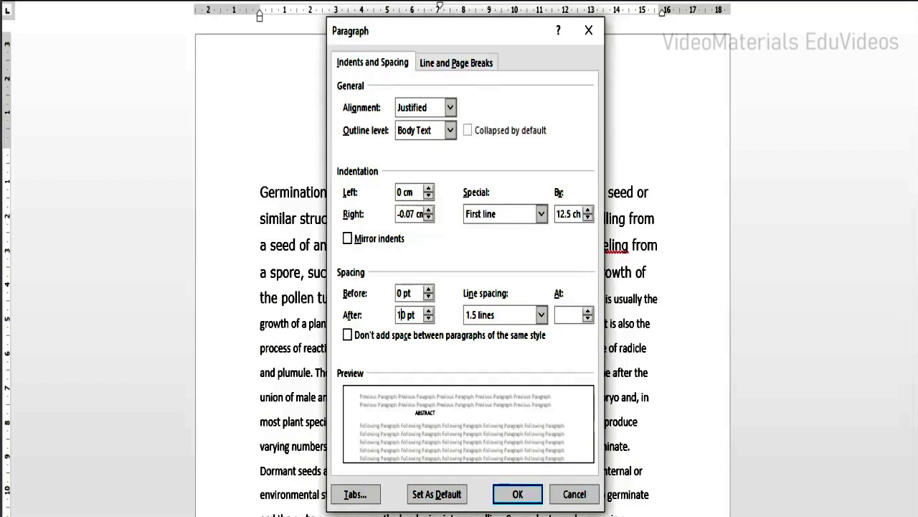
pyautogui.click(518, 493)
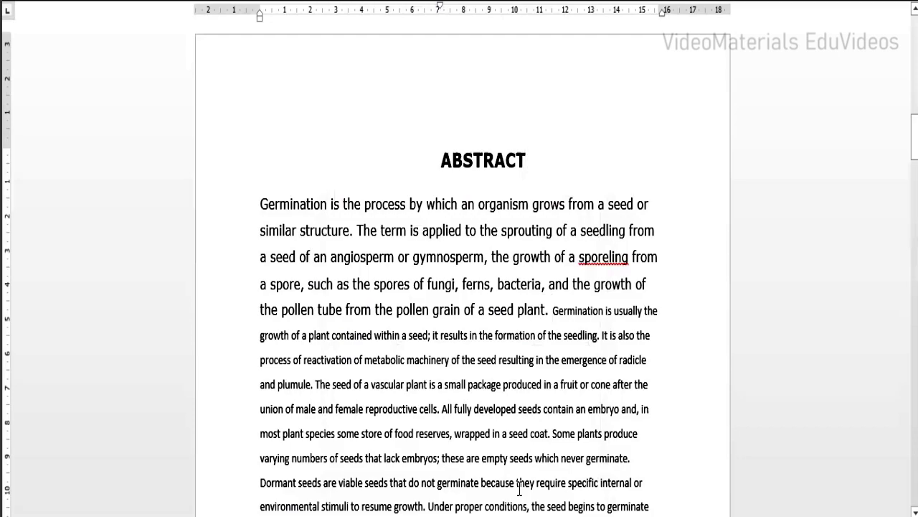
pyautogui.press('Delete')
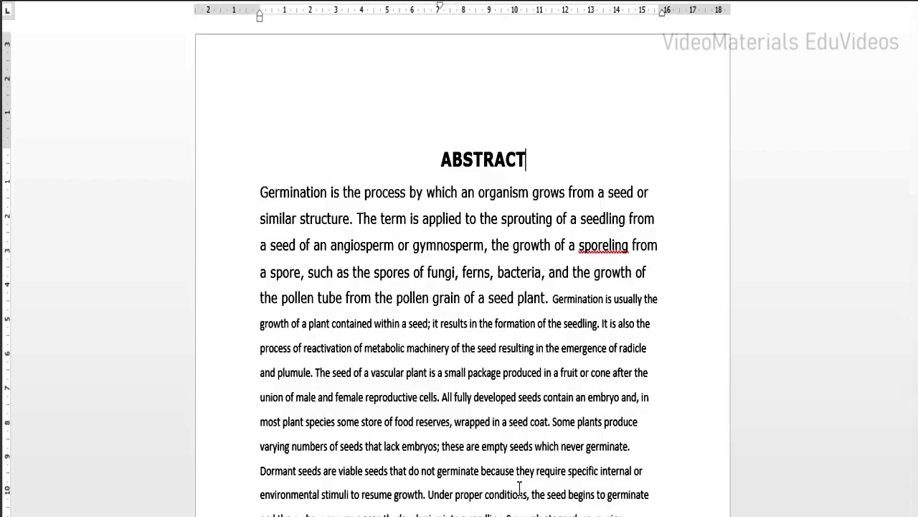
pyautogui.press('Return')
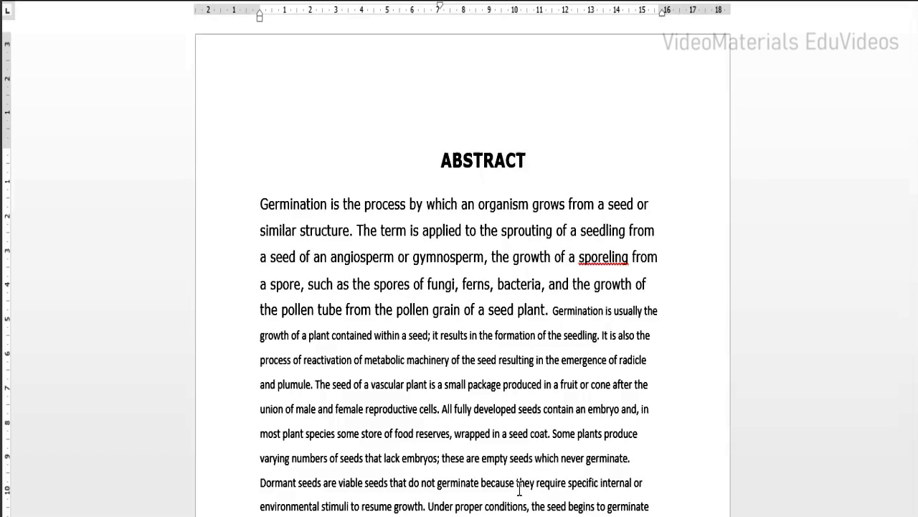
# Step: Insert an empty line between the ABSTRACT heading and the body, and check the page in print preview
pyautogui.press('Return')
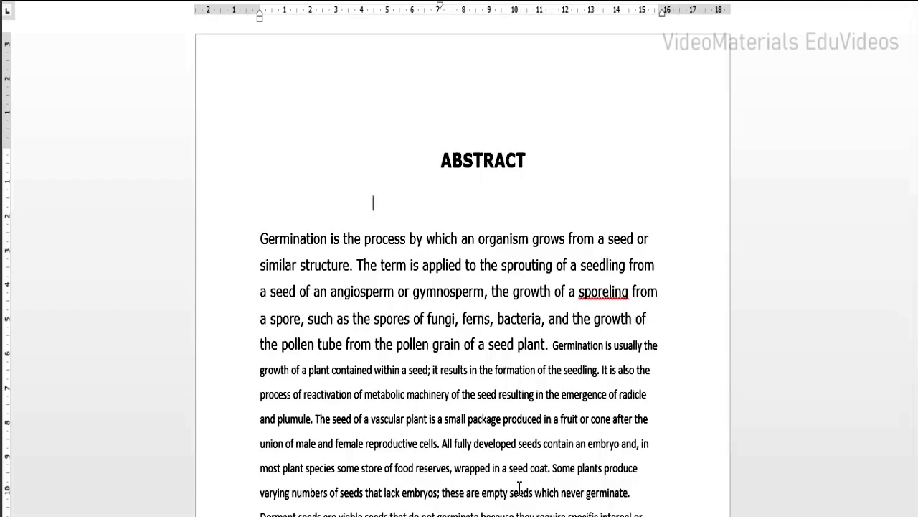
pyautogui.hotkey('ctrl', 'p')
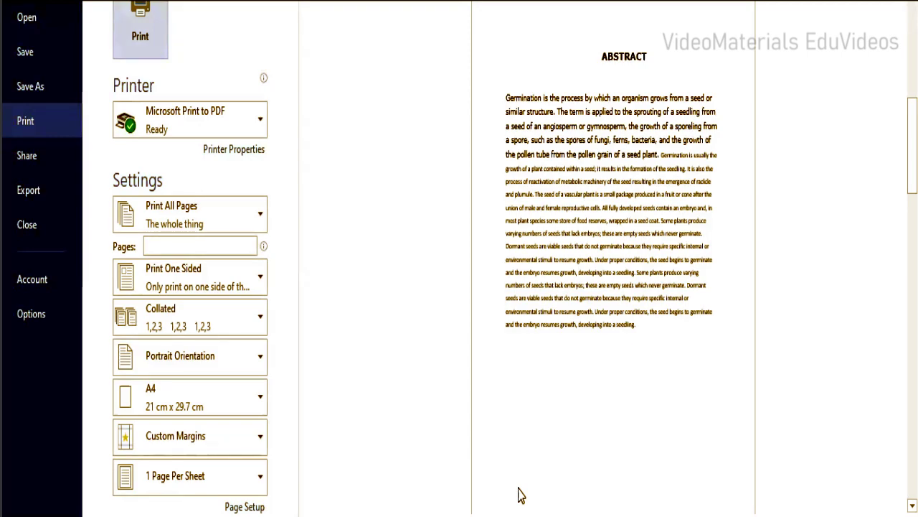
pyautogui.press('Escape')
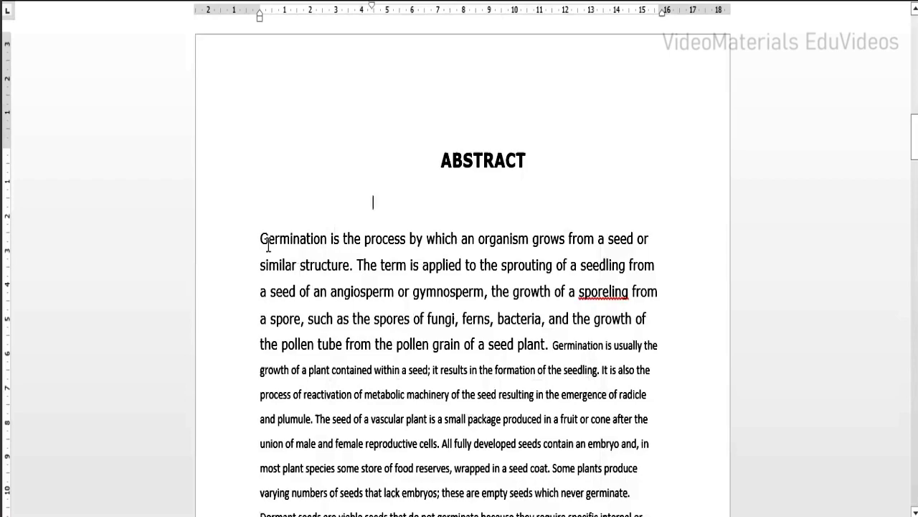
# Step: Format the entire body paragraph under the ABSTRACT heading in Verdana at one uniform size
pyautogui.moveTo(259, 238); pyautogui.dragTo(532, 498)
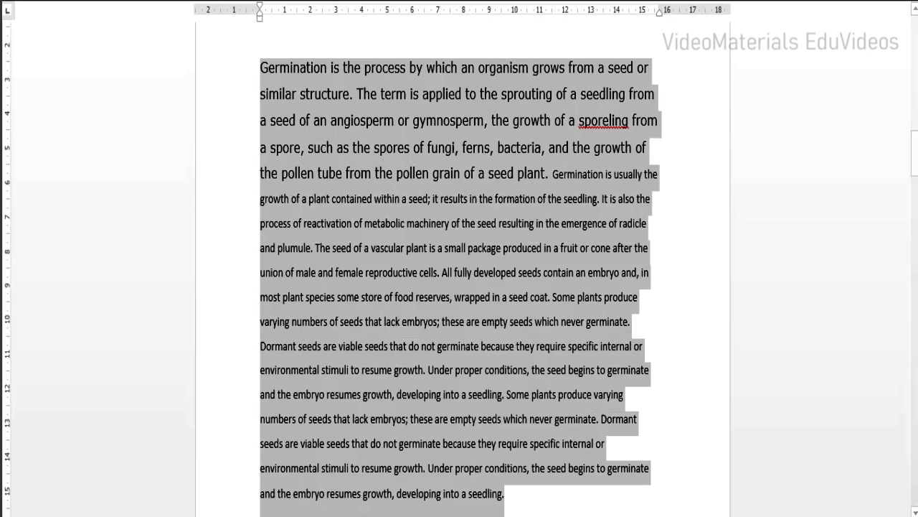
pyautogui.click(295, 2)
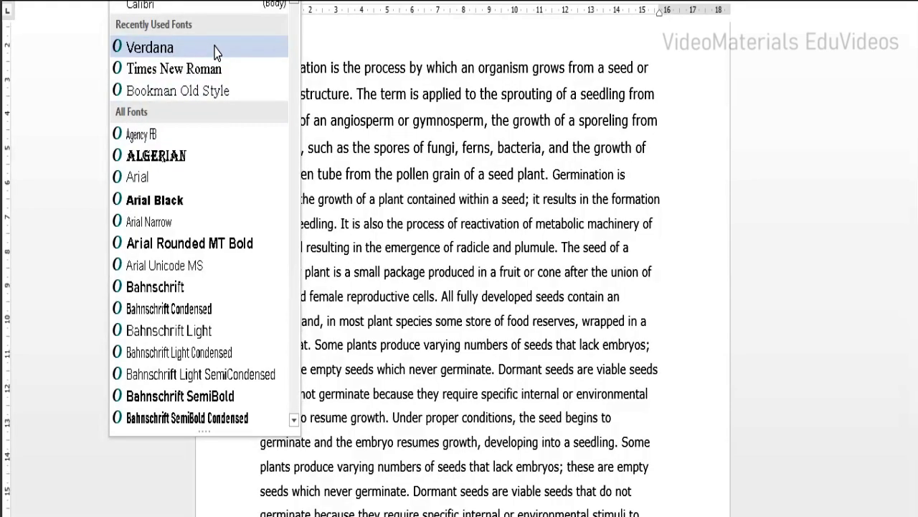
pyautogui.press('Escape')
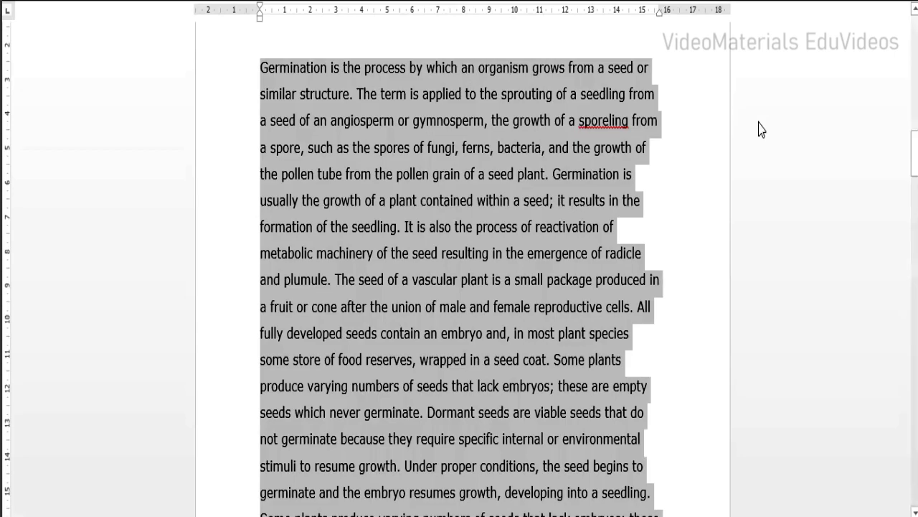
# Step: Justify the body paragraph under the ABSTRACT heading
pyautogui.moveTo(901, 162)
pyautogui.mouseDown()
pyautogui.moveTo(905, 173)
pyautogui.moveTo(900, 150)
pyautogui.mouseUp()
pyautogui.hotkey('ctrl', 'j')
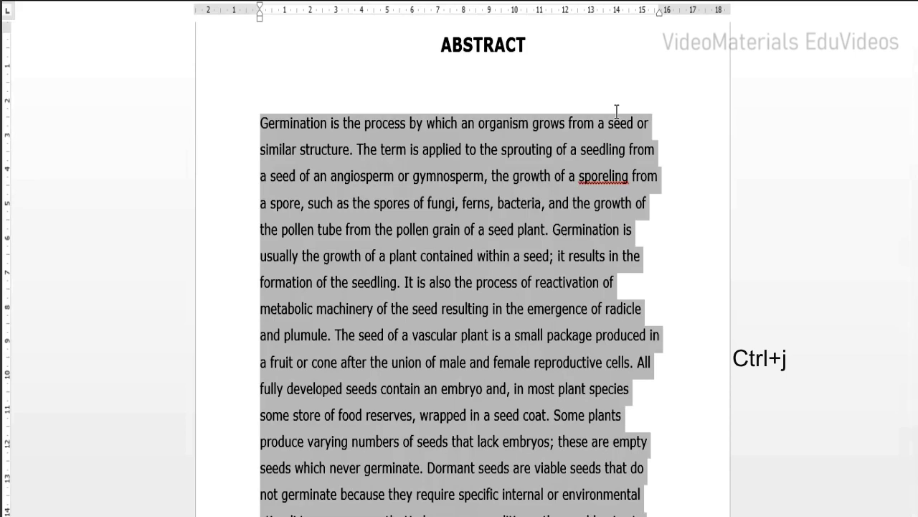
pyautogui.hotkey('ctrl', 'j')
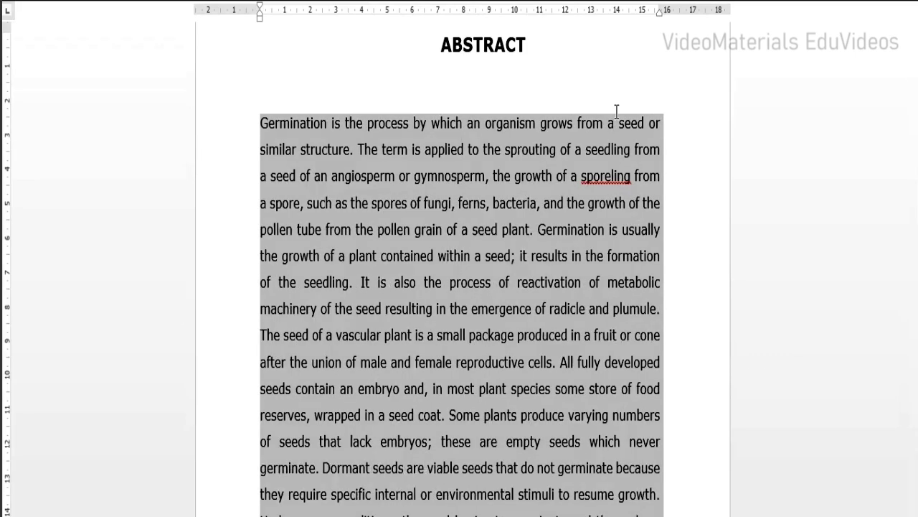
# Step: Check the justified page in print preview and indent the first line of the abstract body
pyautogui.hotkey('ctrl', 'p')
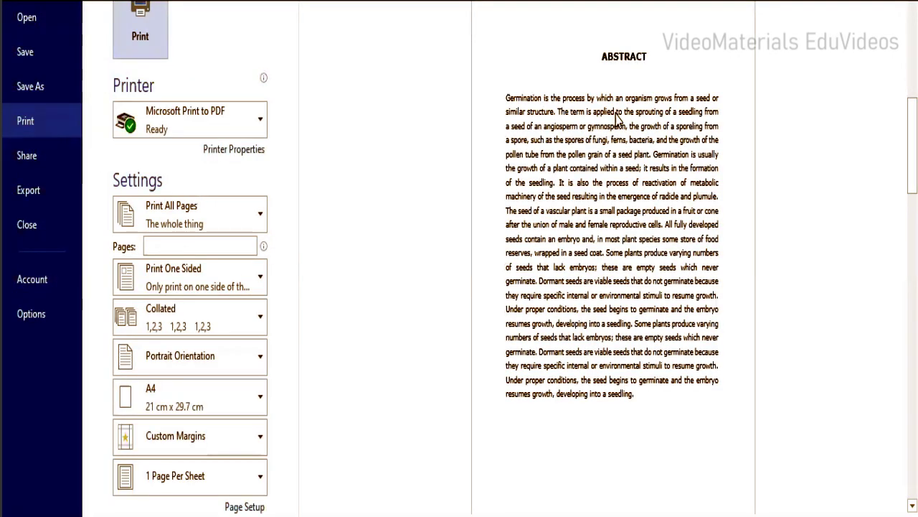
pyautogui.press('Escape')
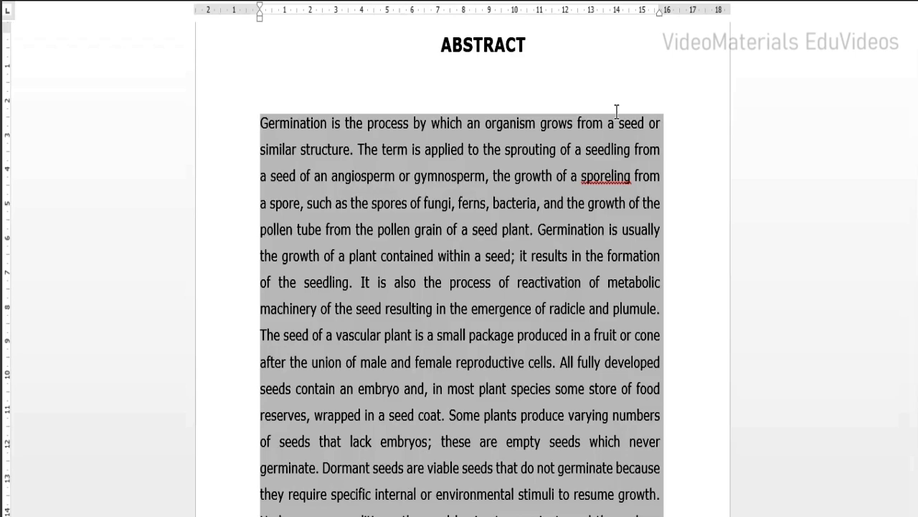
pyautogui.press('Left')
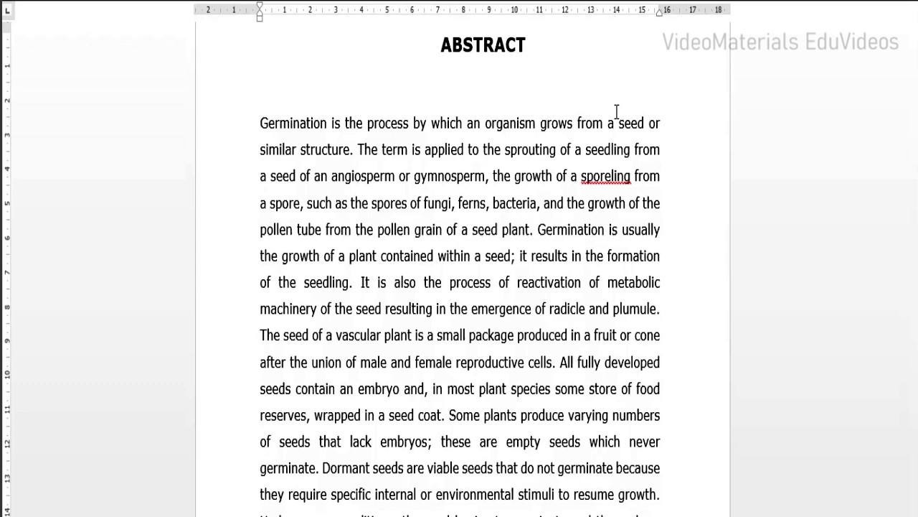
pyautogui.press('Tab')
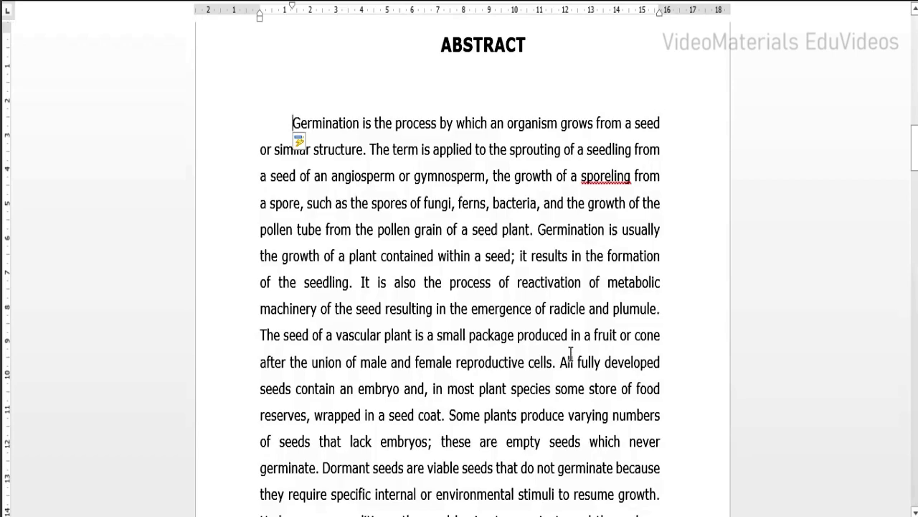
# Step: Delete the abstract text from "All fully developed seeds" to the end and check the shortened page in print preview
pyautogui.moveTo(562, 362)
pyautogui.mouseDown()
pyautogui.moveTo(586, 393)
pyautogui.moveTo(574, 511)
pyautogui.moveTo(545, 511)
pyautogui.moveTo(523, 415)
pyautogui.mouseUp()
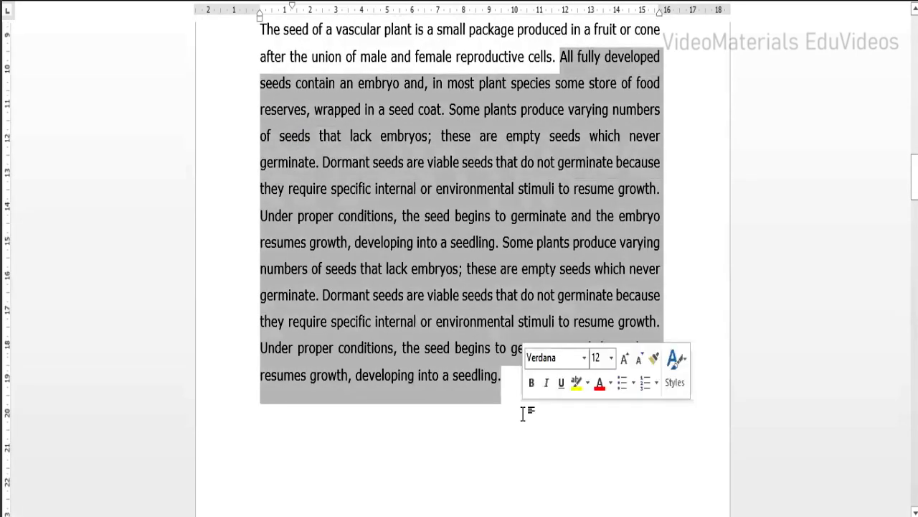
pyautogui.press('Delete')
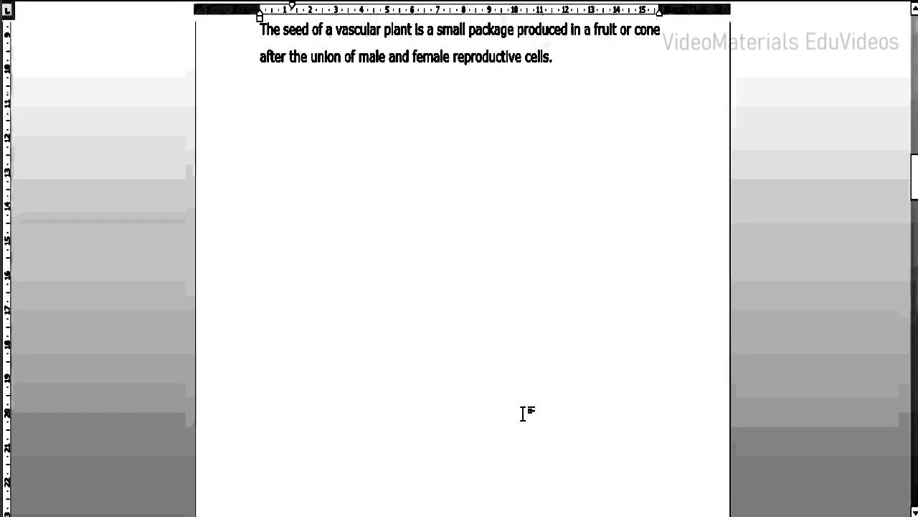
pyautogui.hotkey('ctrl', 'p')
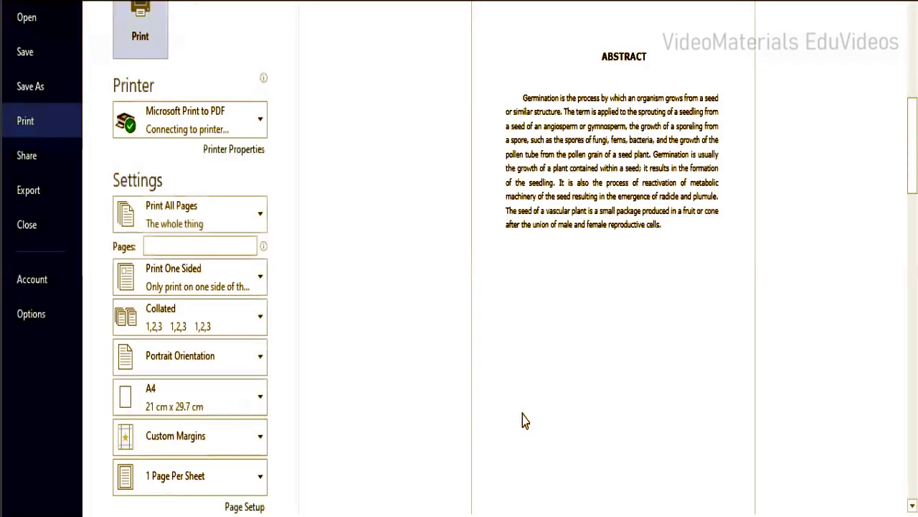
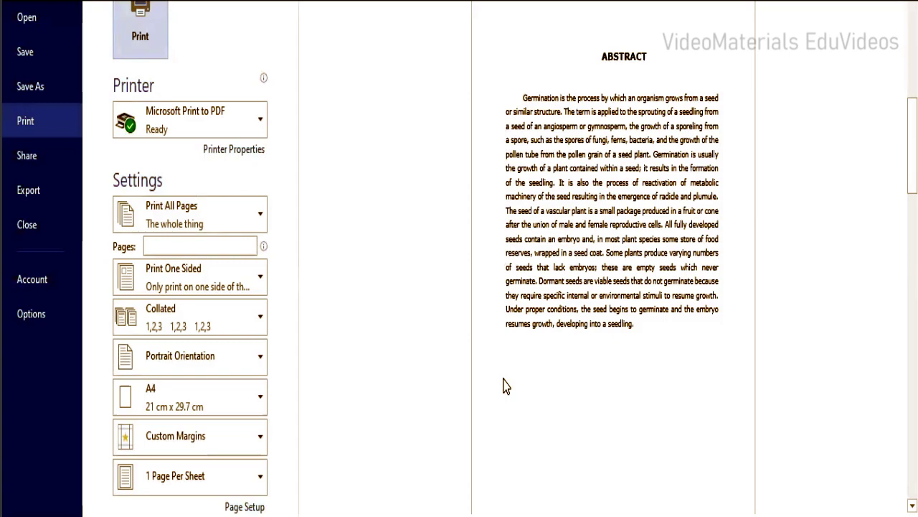
pyautogui.press('Escape')
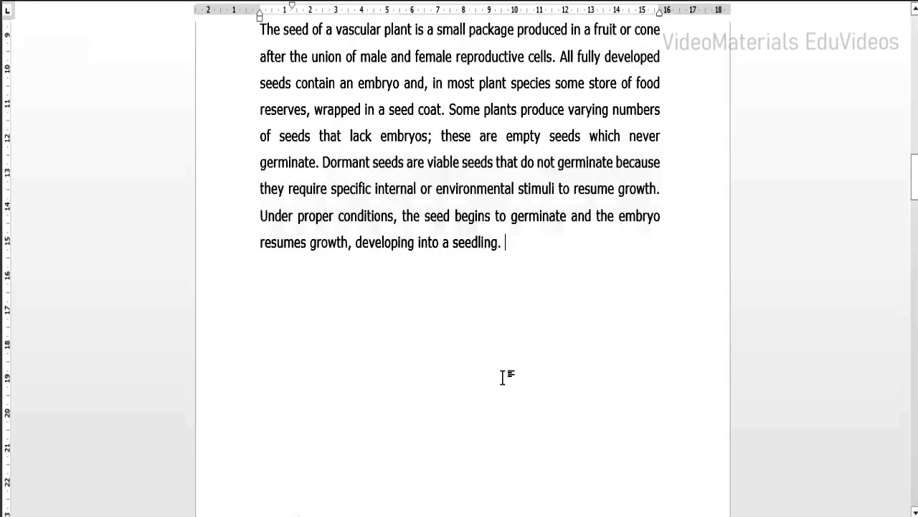
# Step: Put the passage starting "Some plants produce varying numbers of seeds" back at the abstract's end and check the page in print preview
pyautogui.write('Some plants produce varying numbers of seeds that lack embryos; these are empty seeds which never germinate. Dormant seeds are viable seeds that do not germinate because they require specific internal or environmental stimuli to resume growth. Under proper conditions, the seed begins to germinate and the embryo resumes growth, developing into a seedling.')
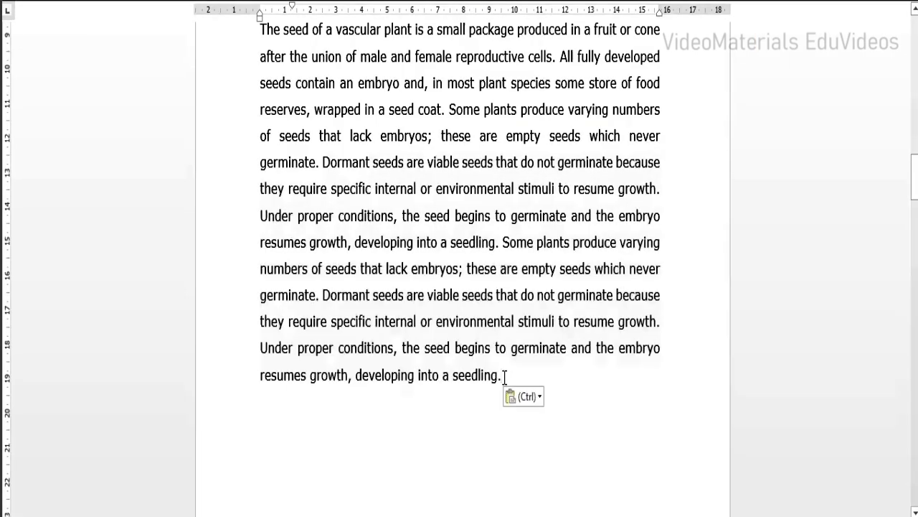
pyautogui.hotkey('ctrl', 'p')
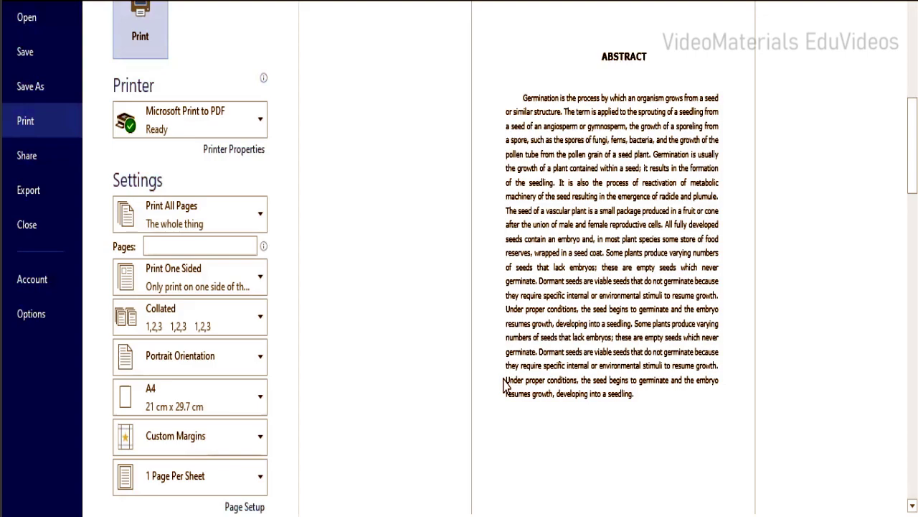
pyautogui.press('Escape')
# Step: Split the abstract body so that a new paragraph with a single first-line indent starts at "The seed of a vascular plant"
pyautogui.press('Up')
pyautogui.press('Up')
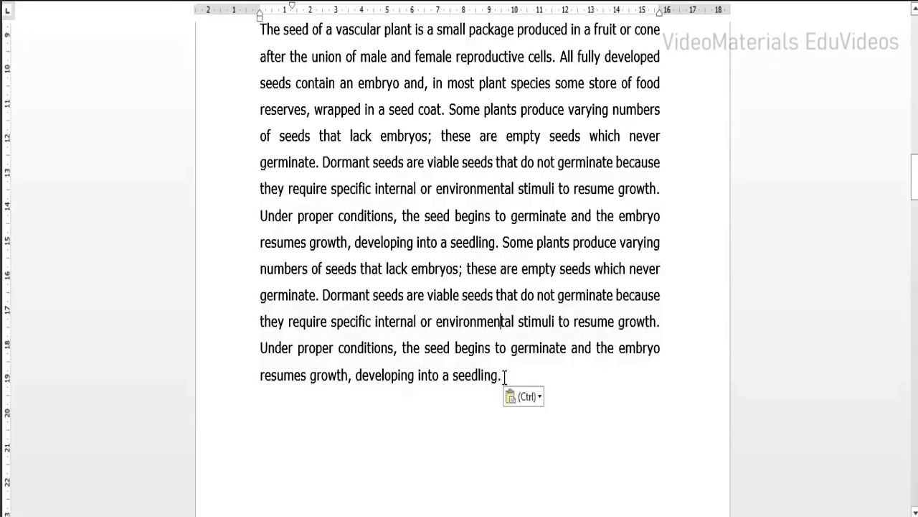
pyautogui.press('Up')
pyautogui.press('Up')
pyautogui.press('Up')
pyautogui.press('Up')
pyautogui.press('Up')
pyautogui.press('Up')
pyautogui.press('Up')
pyautogui.press('Up')
pyautogui.press('Up')
pyautogui.press('Up')
pyautogui.press('Up')
pyautogui.press('Up')
pyautogui.press('Up')
pyautogui.press('Up')
pyautogui.press('Up')
pyautogui.press('Up')
pyautogui.press('Up')
pyautogui.press('Up')
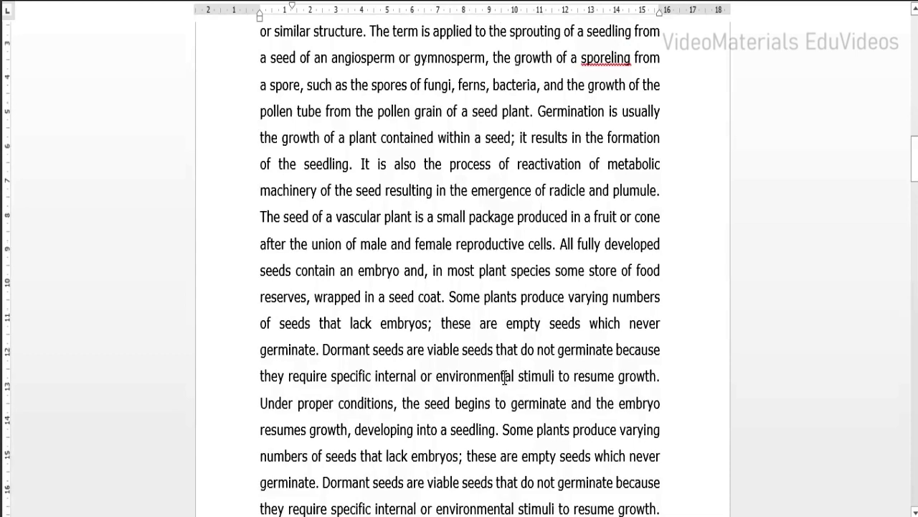
pyautogui.press('Up')
pyautogui.press('Down')
pyautogui.press('Down')
pyautogui.press('Down')
pyautogui.press('Down')
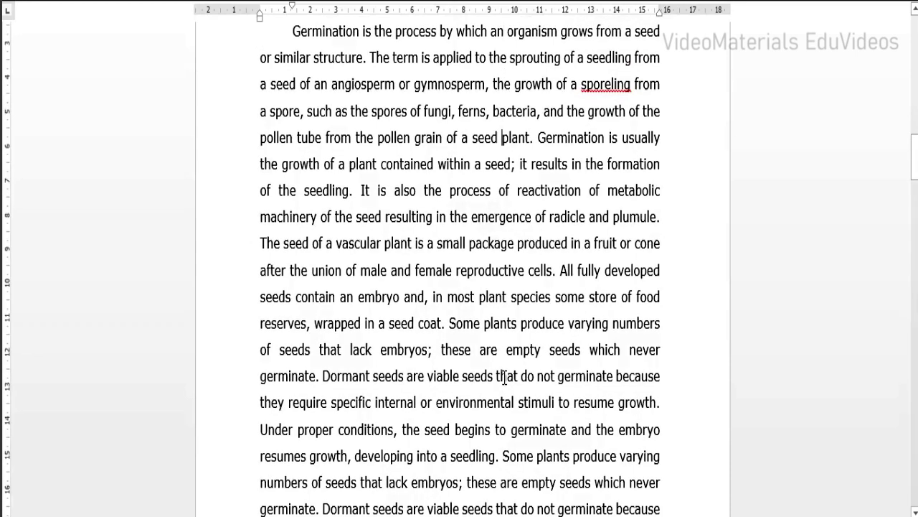
pyautogui.press('Down')
pyautogui.press('Down')
pyautogui.press('Down')
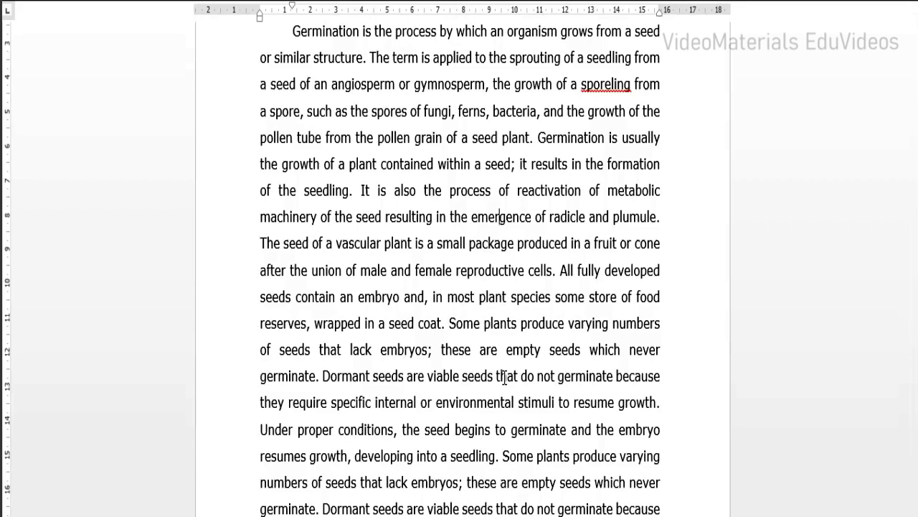
pyautogui.press('Down')
pyautogui.press('Home')
pyautogui.press('Return')
pyautogui.press('Tab')
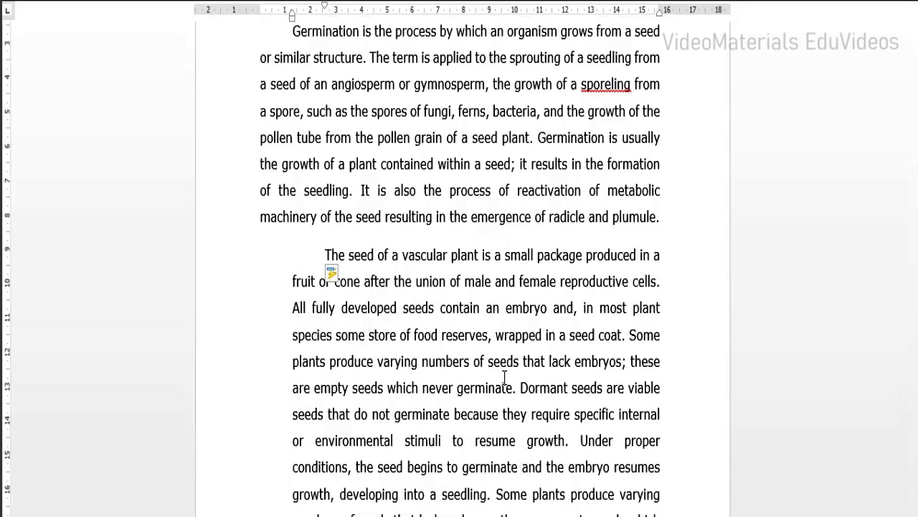
pyautogui.press('BackSpace')
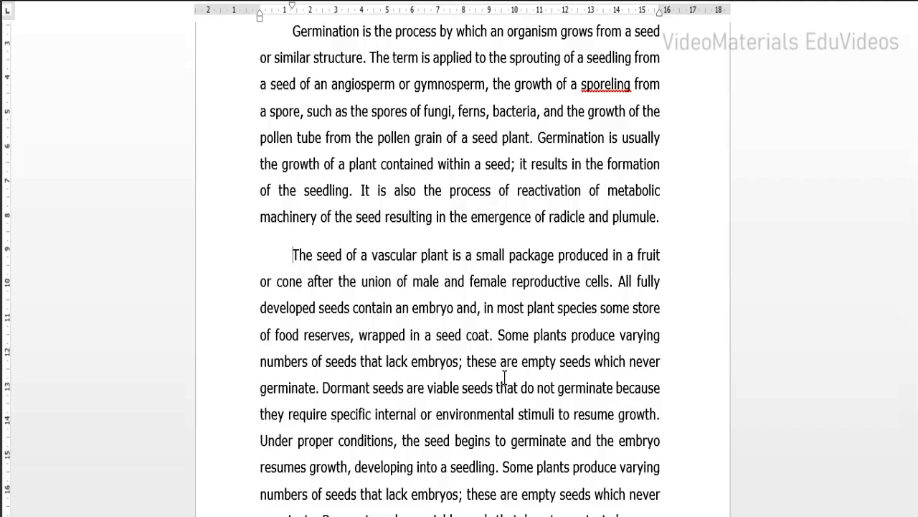
# Step: Start a third indented paragraph at the first "Under proper conditions" and check the abstract page in print preview
pyautogui.press('Down')
pyautogui.press('Down')
pyautogui.press('Down')
pyautogui.press('Down')
pyautogui.press('Down')
pyautogui.press('Down')
pyautogui.press('Down')
pyautogui.press('Down')
pyautogui.press('Down')
pyautogui.press('Down')
pyautogui.press('Down')
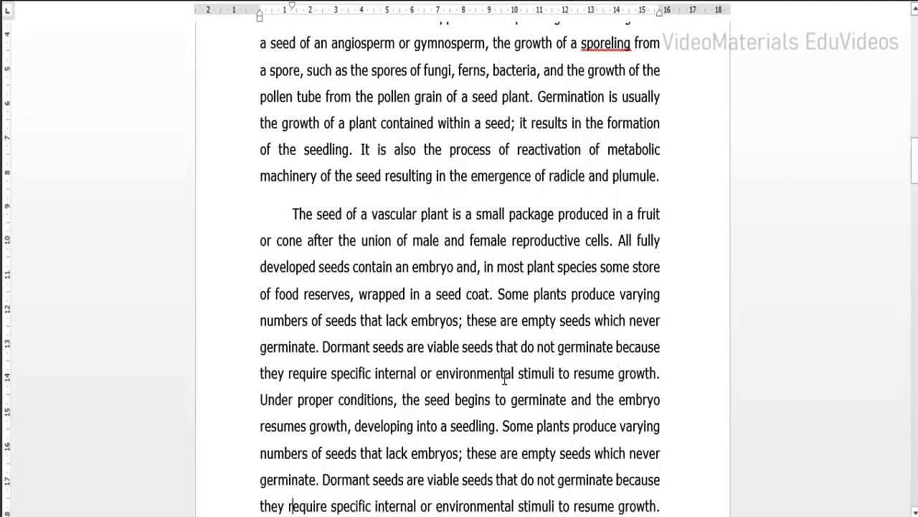
pyautogui.press('Down')
pyautogui.press('Down')
pyautogui.press('Down')
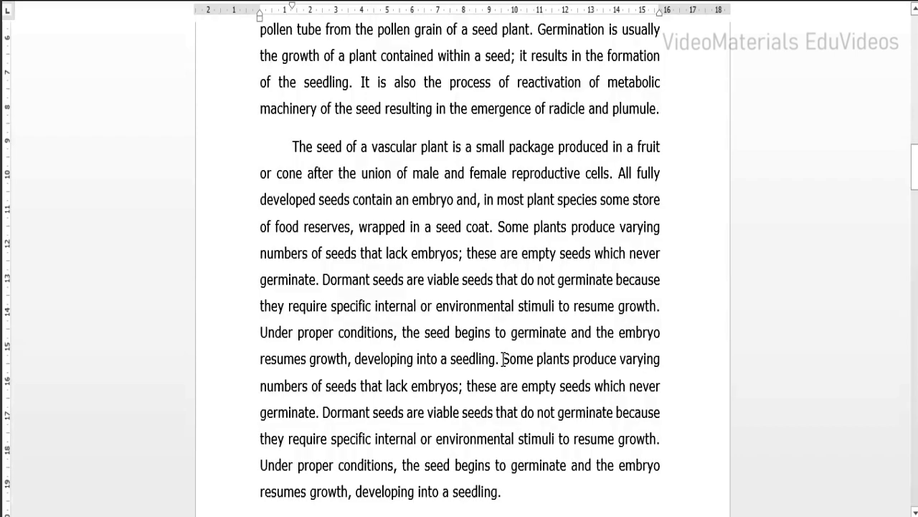
pyautogui.press('Up')
pyautogui.press('Up')
pyautogui.press('Up')
pyautogui.press('Up')
pyautogui.press('Up')
pyautogui.press('Up')
pyautogui.press('Up')
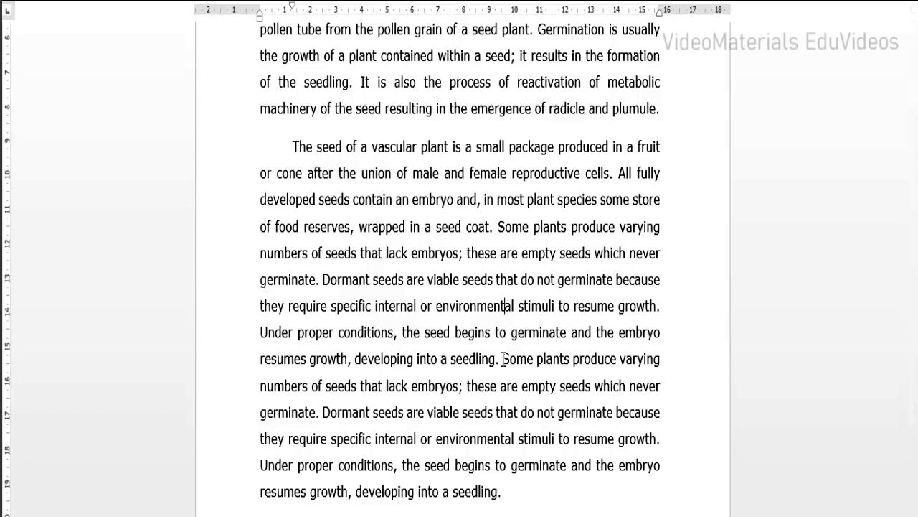
pyautogui.press('Down')
pyautogui.press('Home')
pyautogui.press('Return')
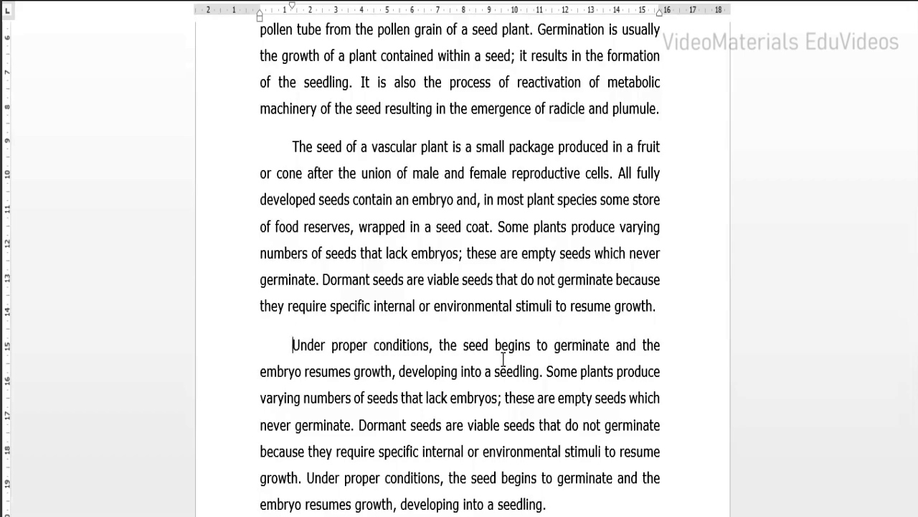
pyautogui.hotkey('ctrl', 'p')
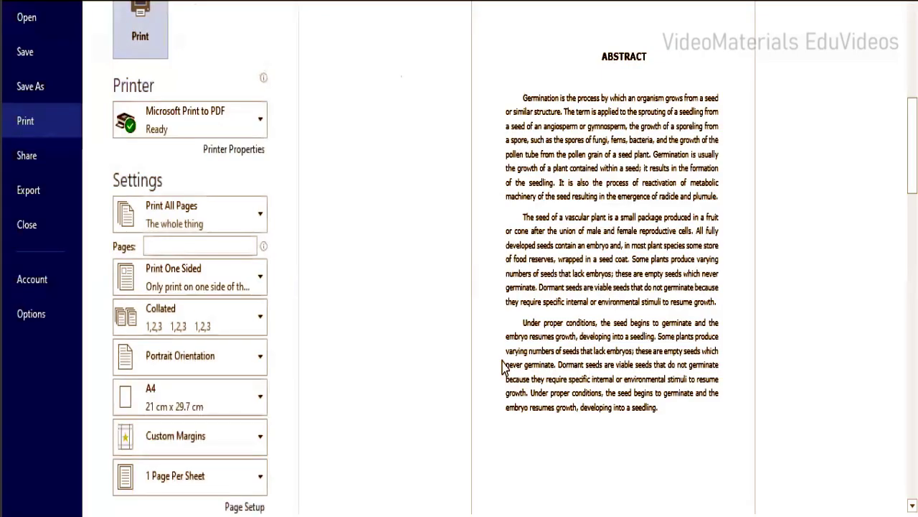